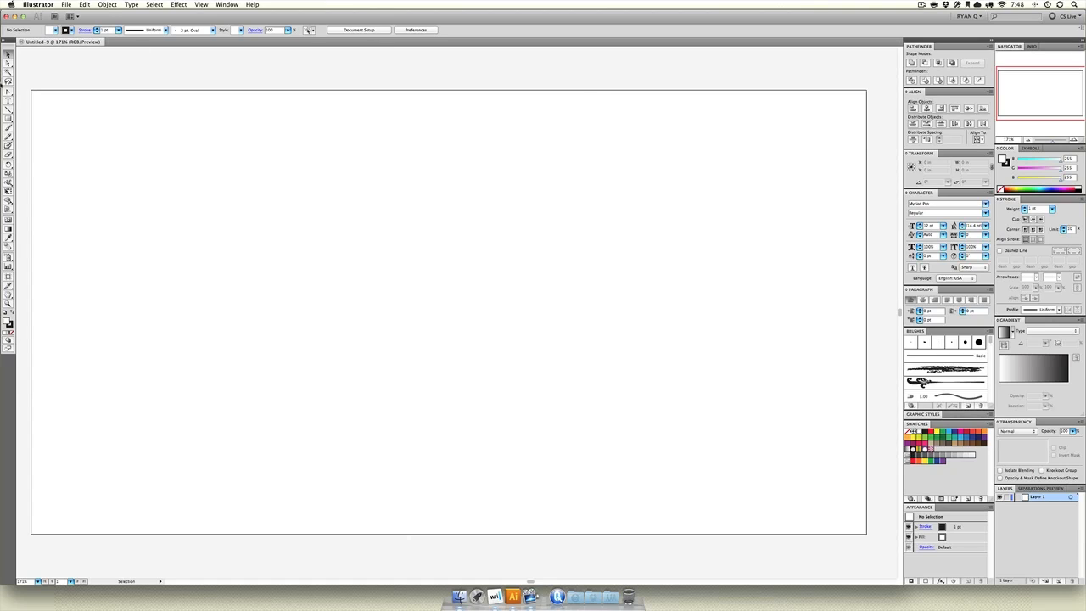
Draw an orange-filled circle about 4.99 in wide on the left half of the artboard and place a duplicate beside it on the right
drag(9, 120, 42, 138)
drag(175, 212, 492, 309)
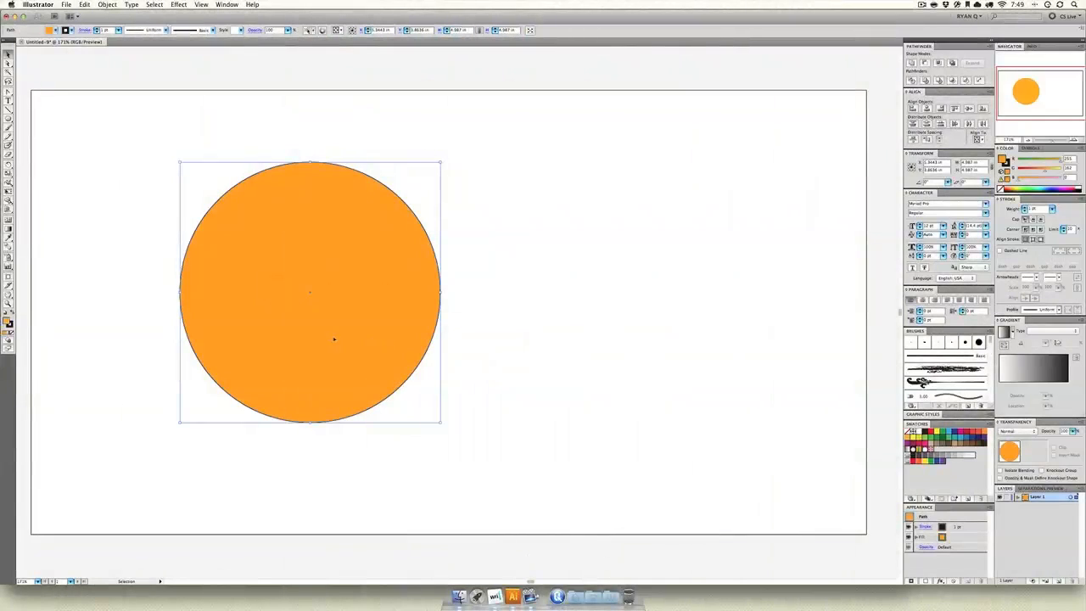
drag(365, 339, 625, 332)
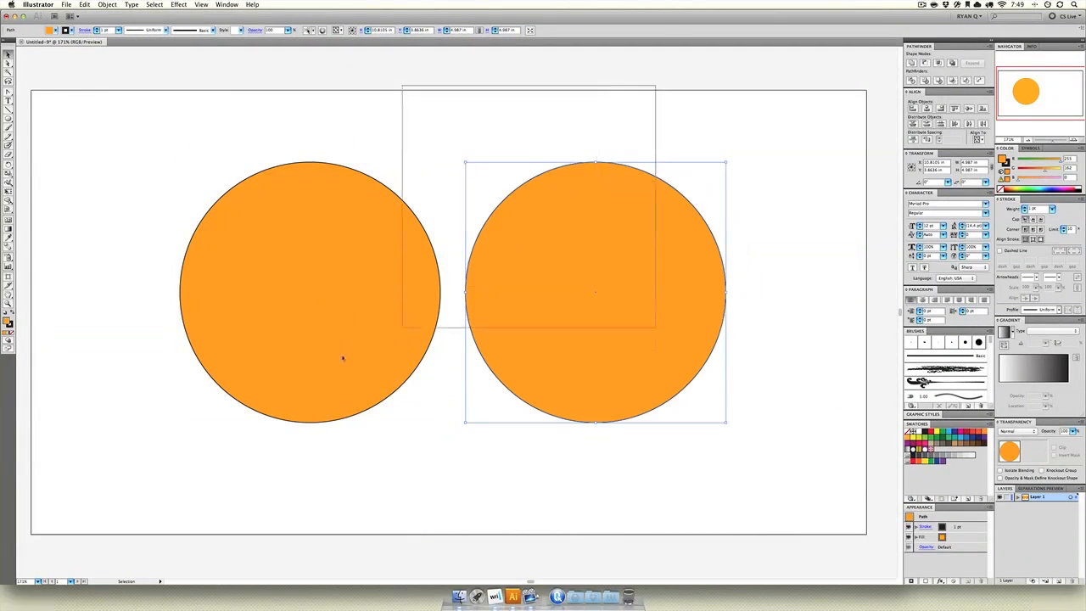
Remove the stroke from both orange circles and shift the pair slightly to the left on the artboard
shift+click(343, 358)
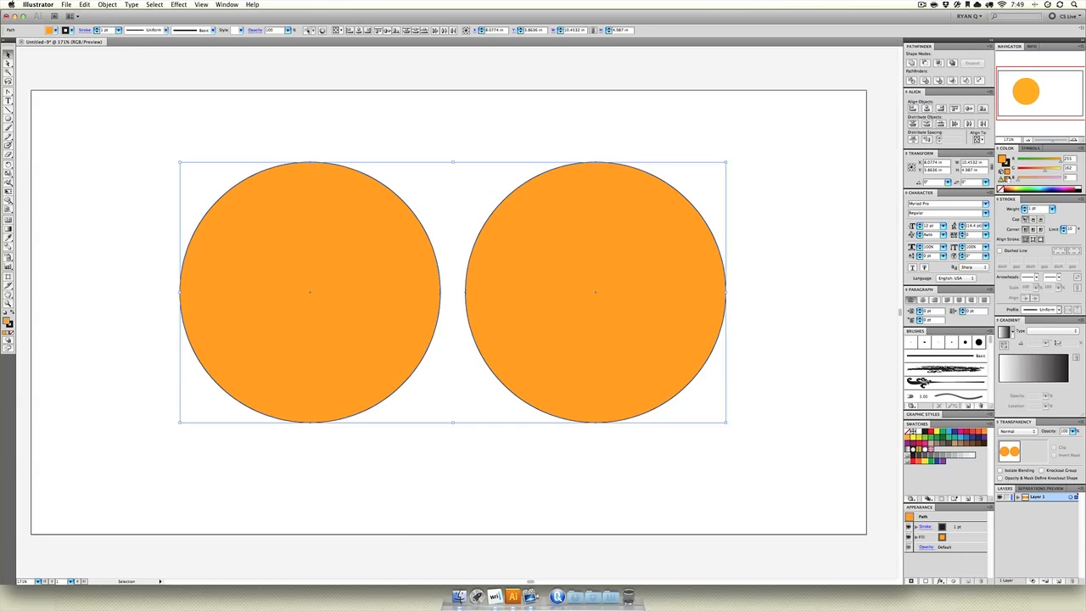
click(1008, 164)
click(1001, 189)
click(766, 251)
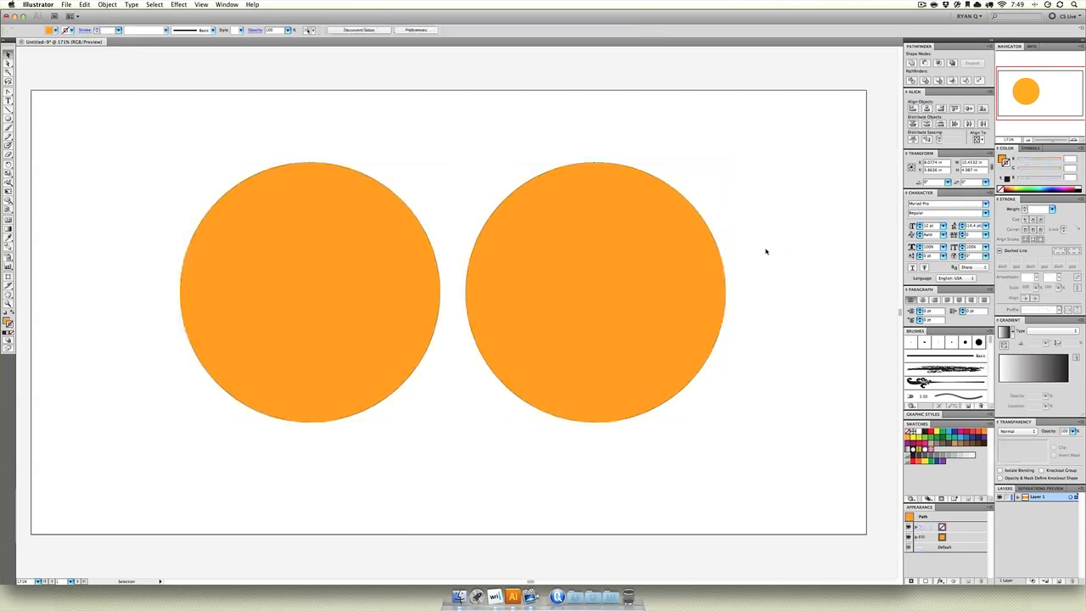
drag(786, 203, 250, 357)
drag(546, 311, 535, 311)
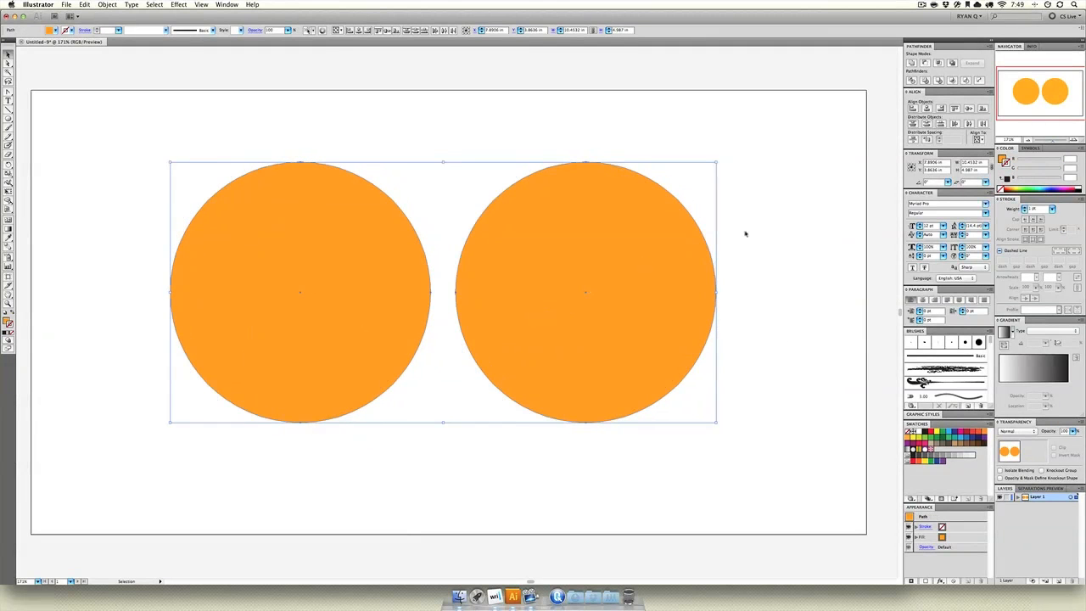
click(781, 224)
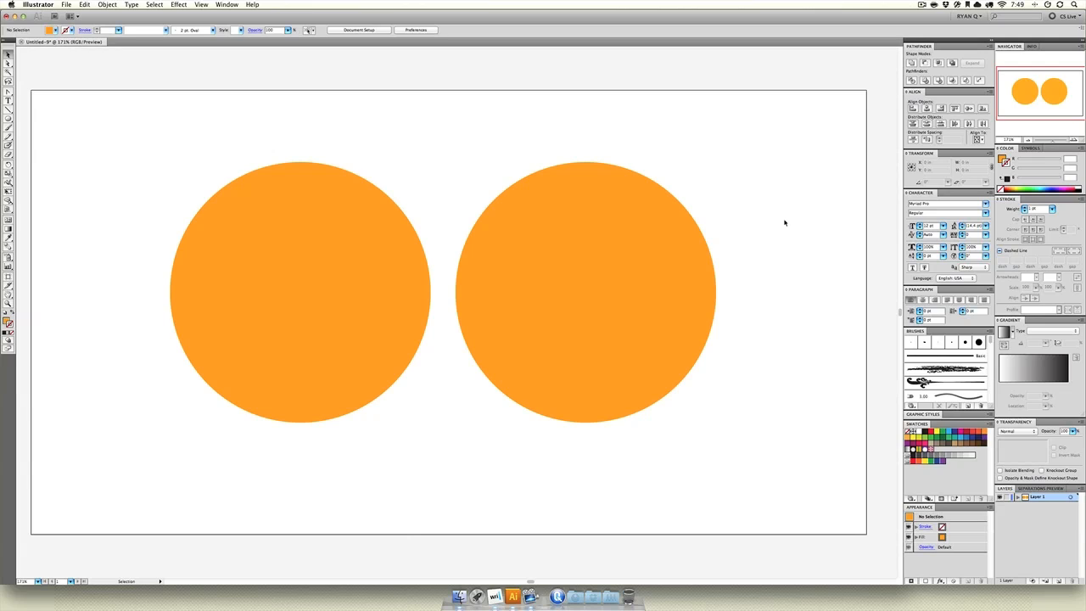
Fill the left circle with a radial gradient running from white through orange to a darker orange
click(319, 238)
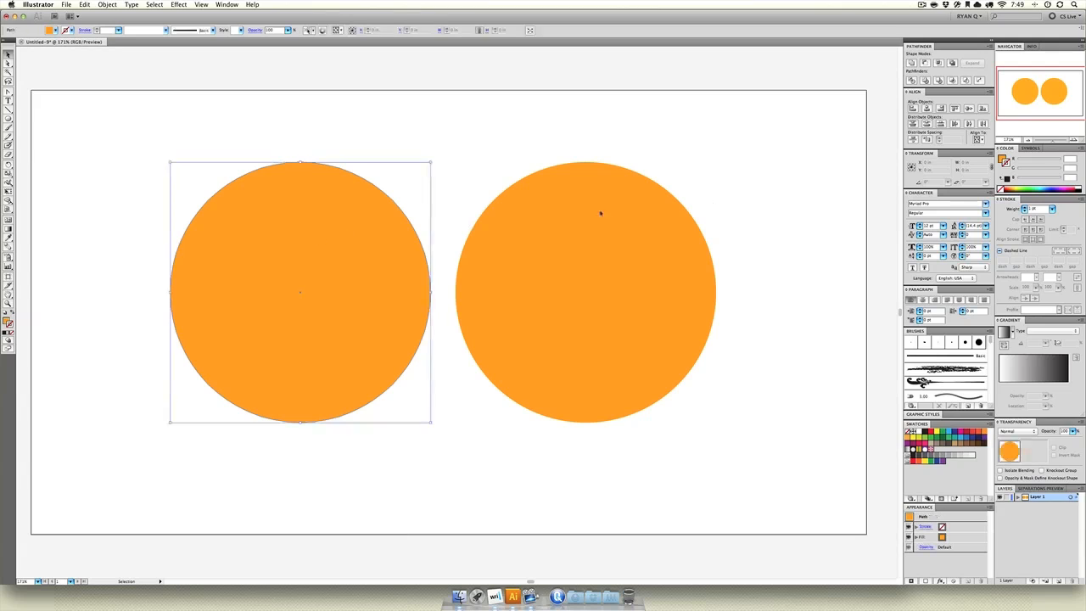
click(1003, 159)
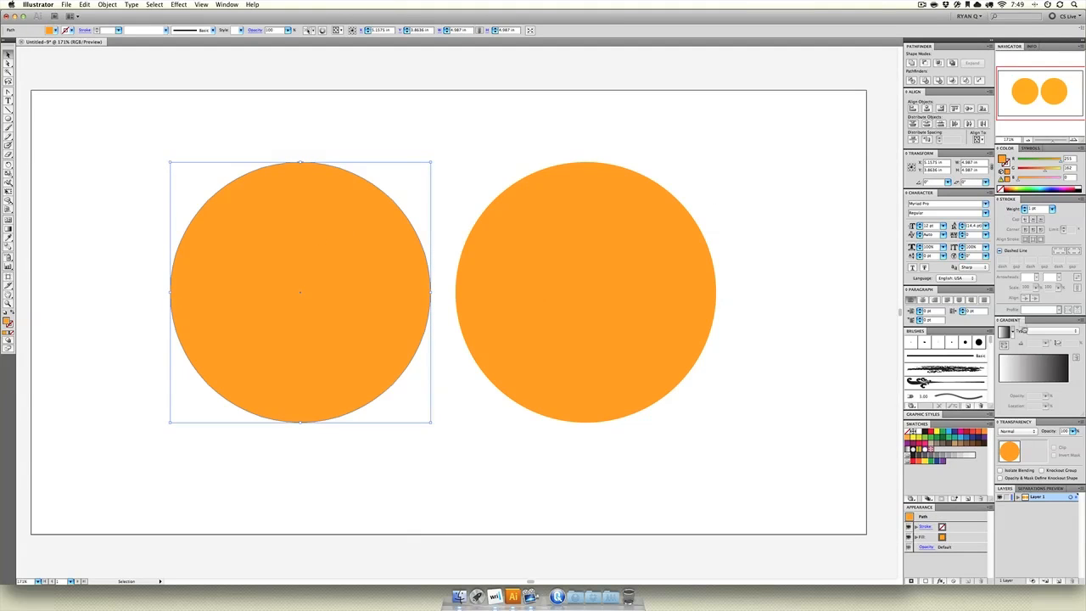
click(1037, 366)
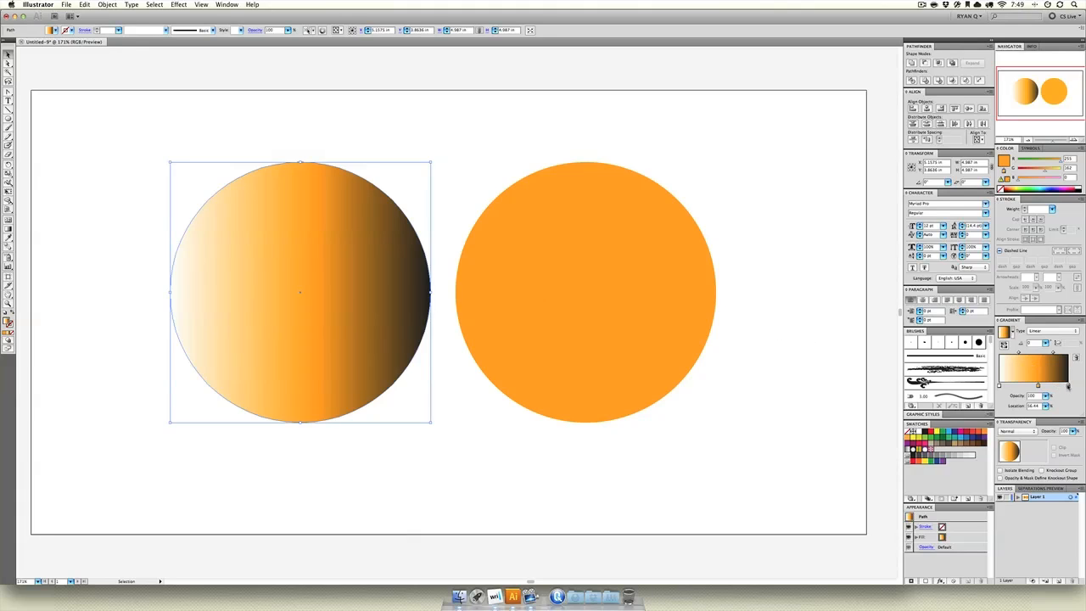
drag(1069, 387, 1068, 420)
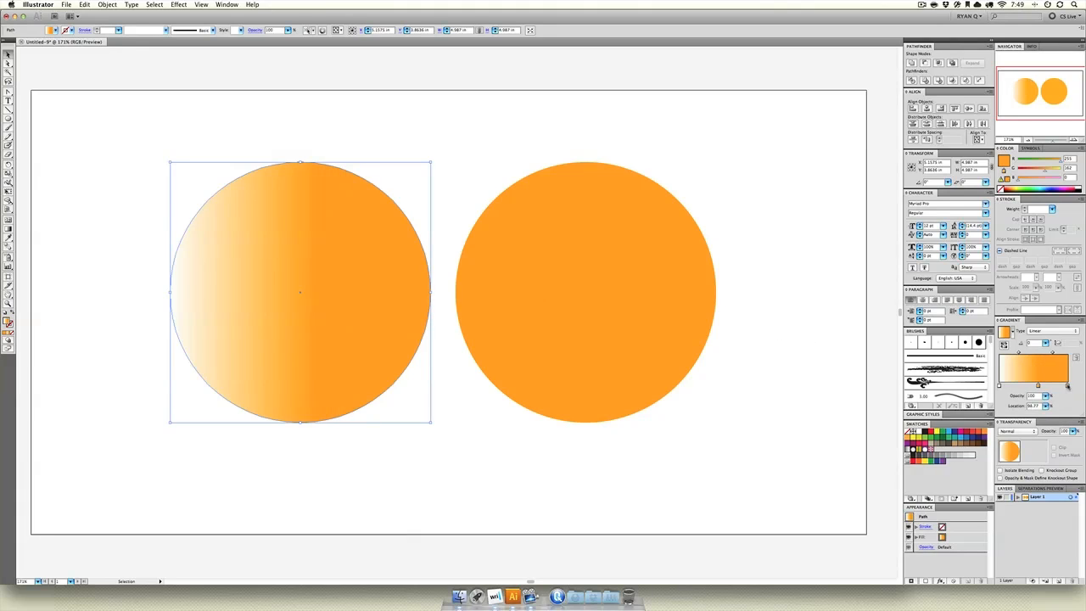
click(1052, 161)
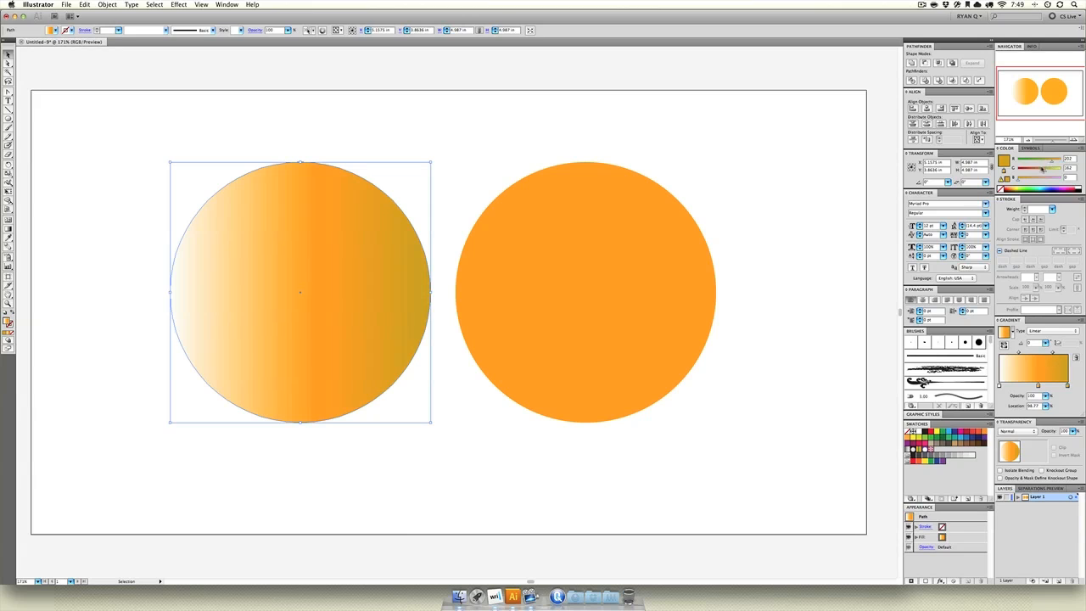
click(1041, 170)
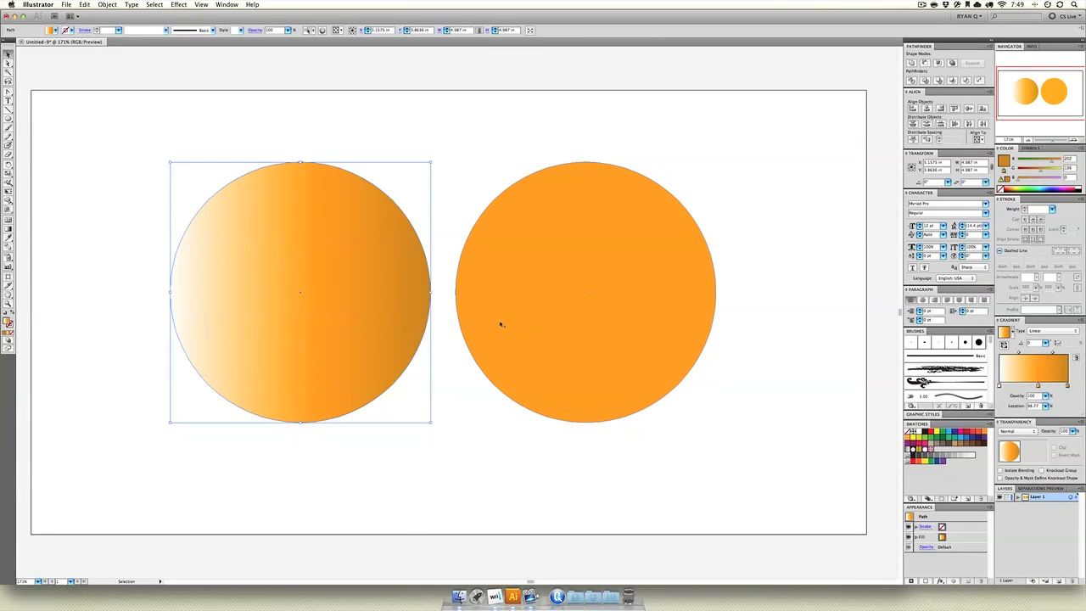
click(1040, 330)
click(1037, 339)
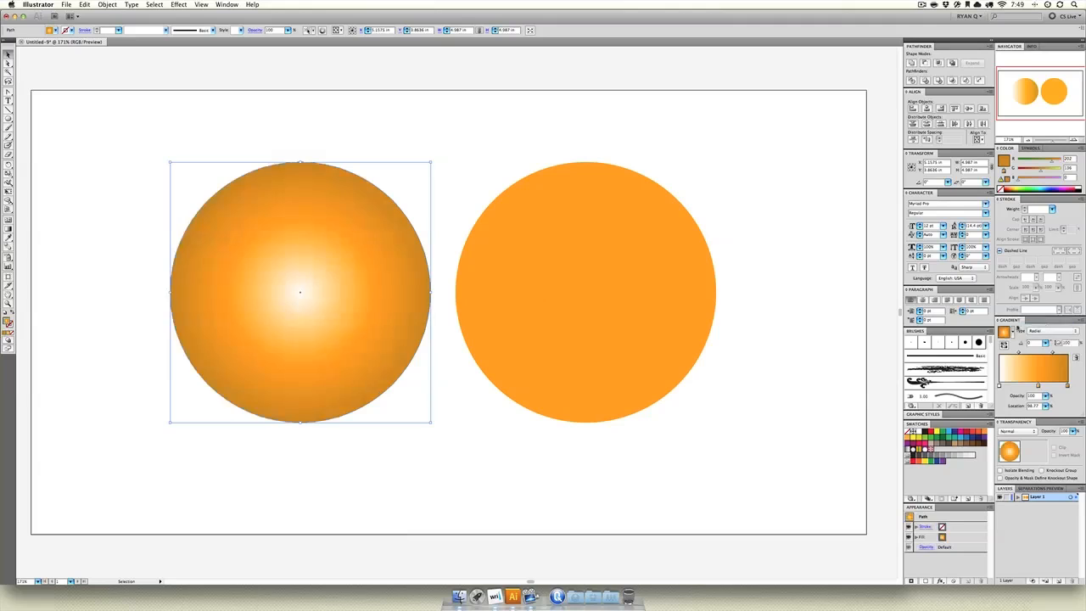
Reposition the radial gradient's white highlight to the left circle's upper-left area and enlarge its radius so the shading reaches the lower-right edge
click(8, 230)
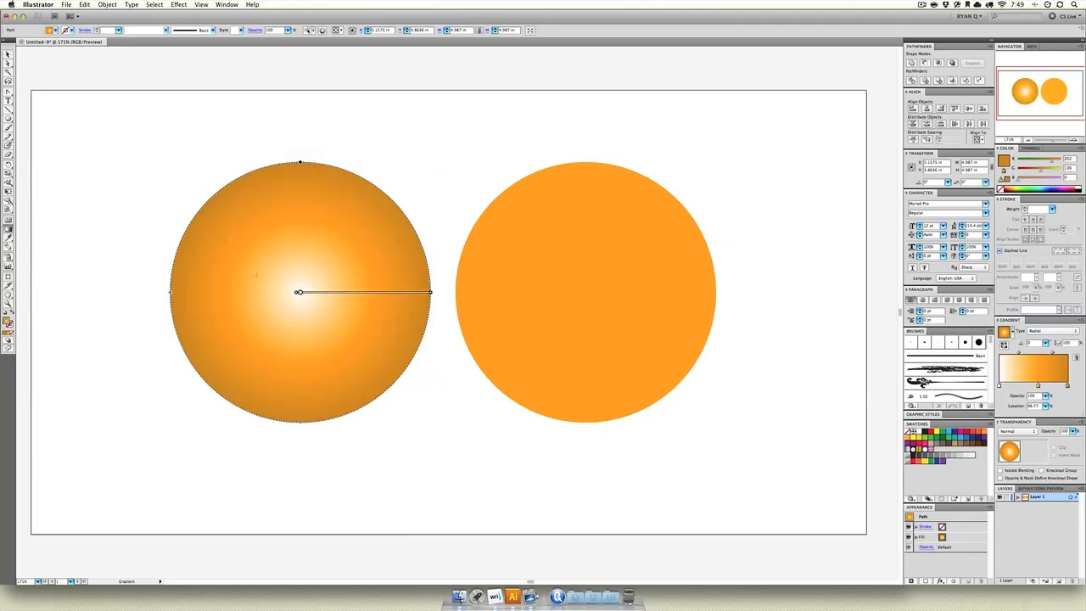
drag(299, 293, 255, 242)
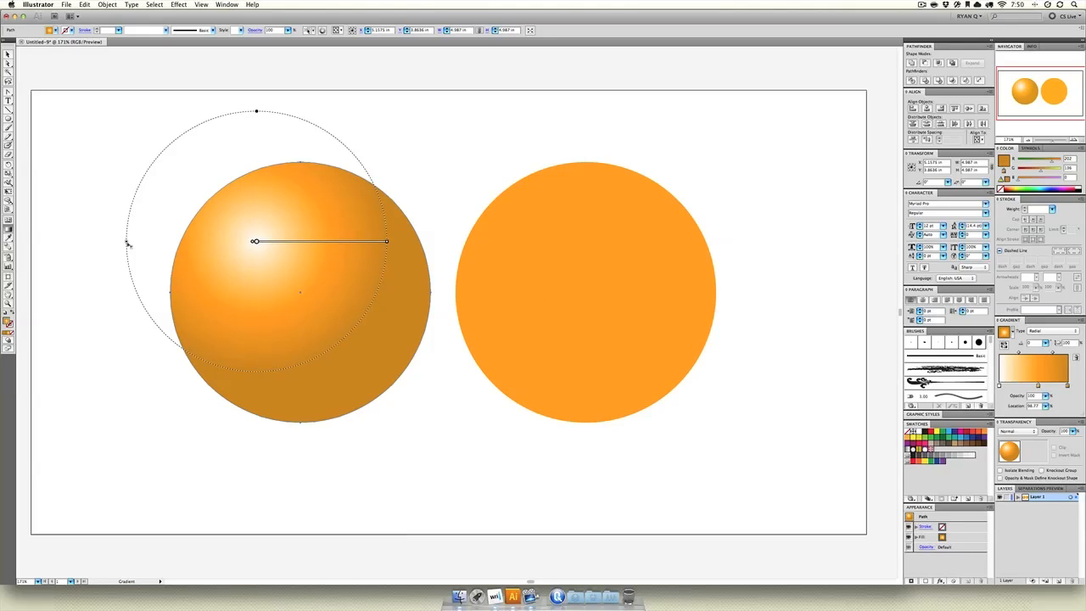
drag(127, 241, 77, 242)
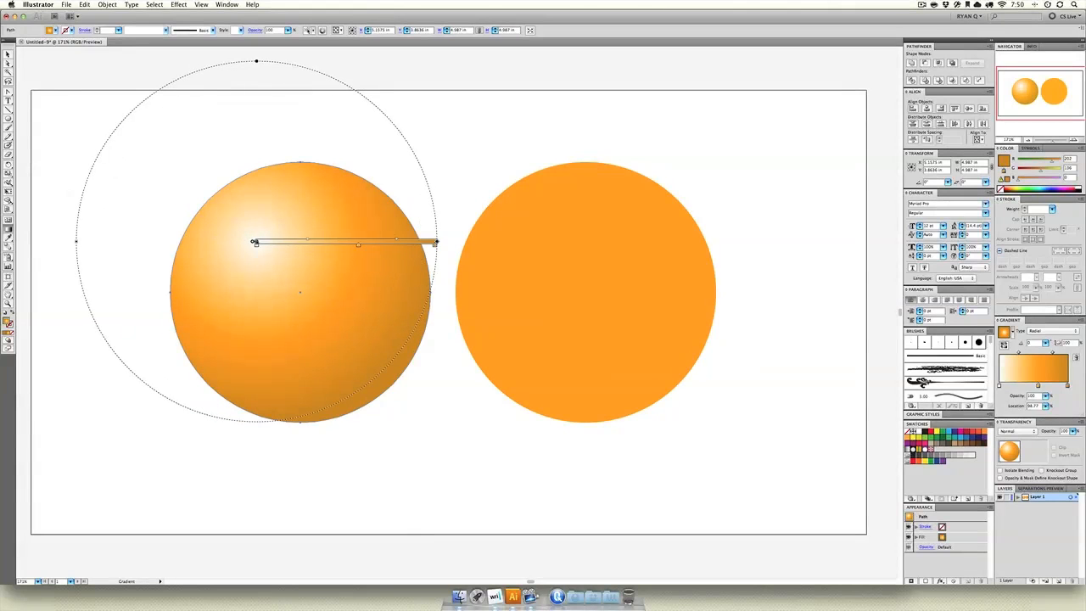
drag(256, 242, 268, 242)
key(v)
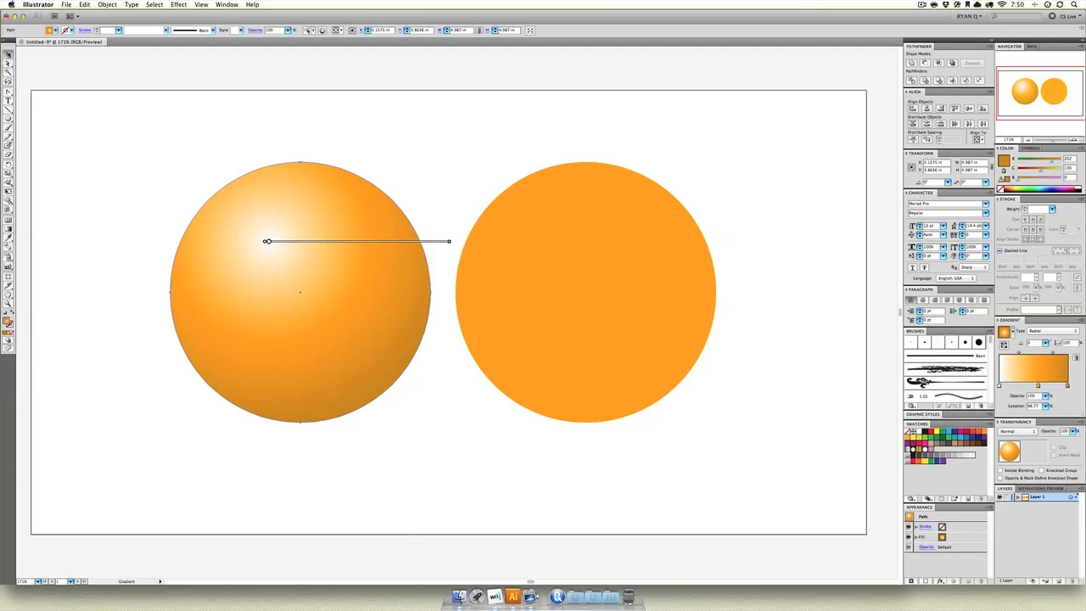
click(88, 122)
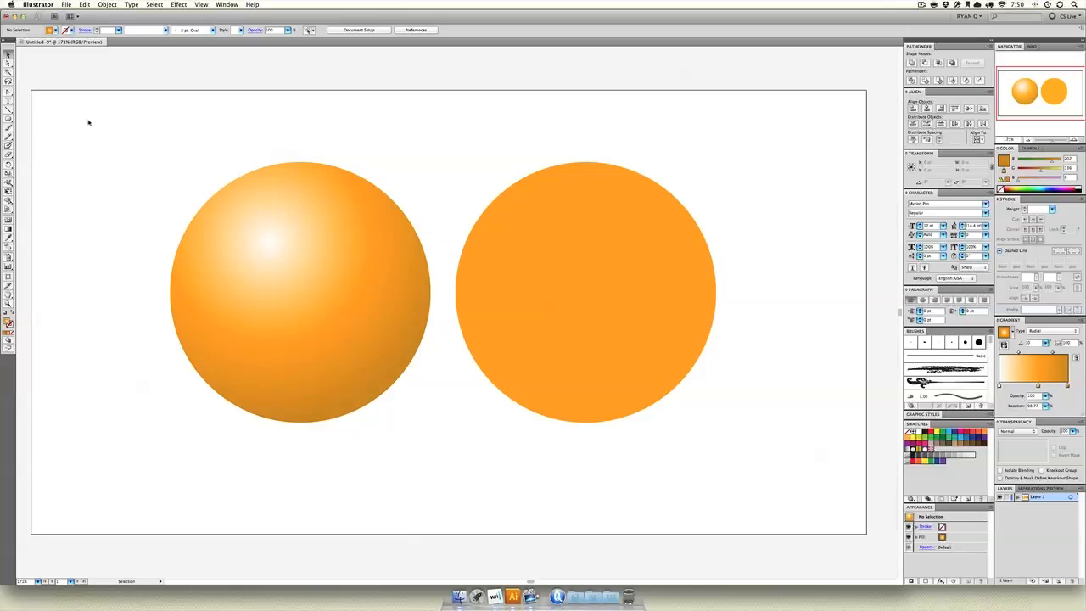
click(533, 226)
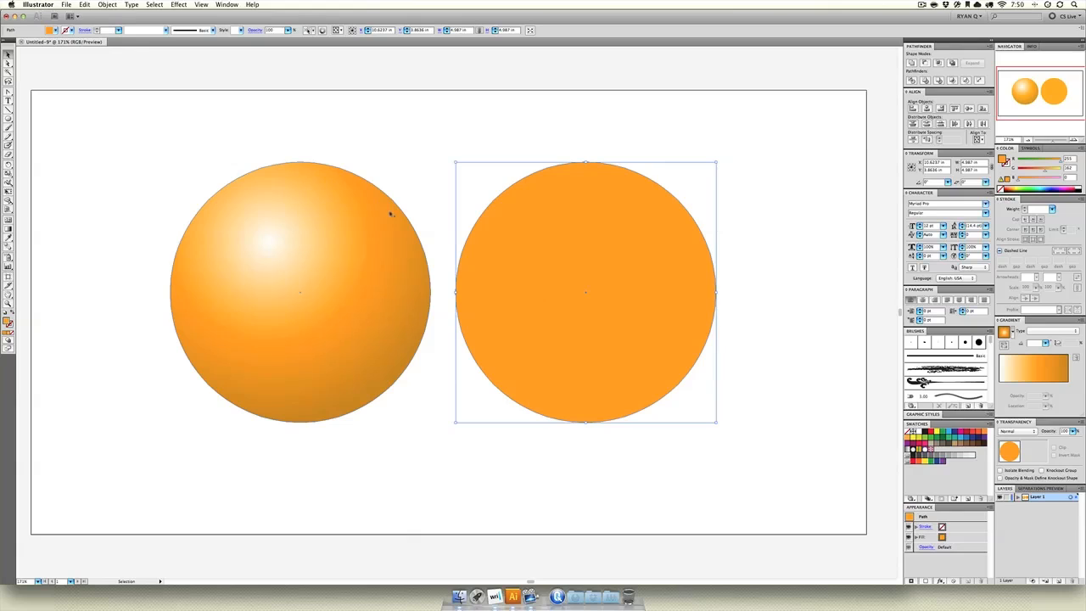
click(298, 276)
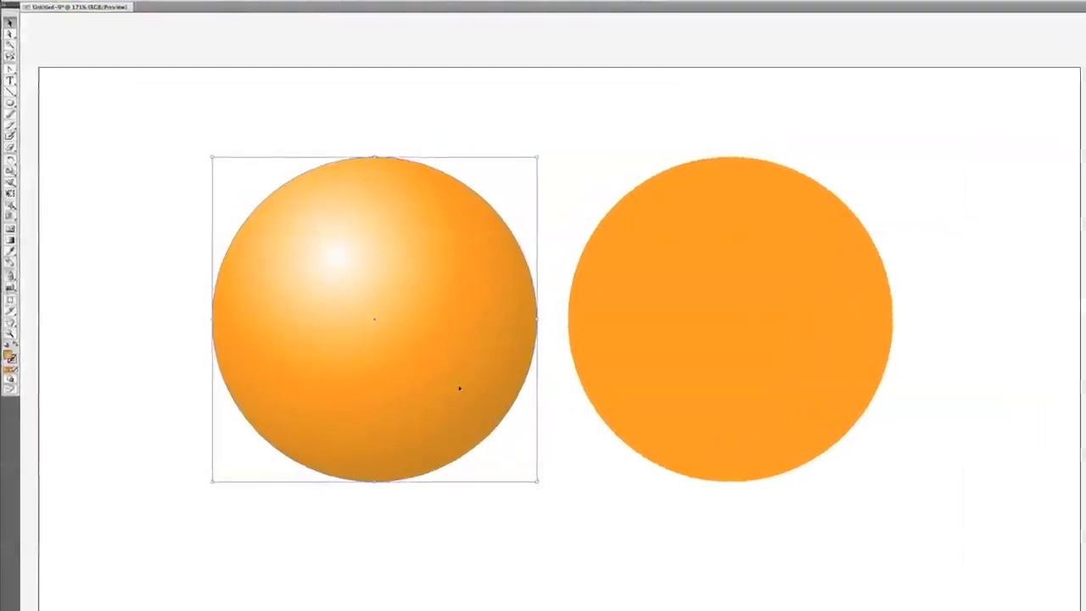
key(ctrl+shift+a)
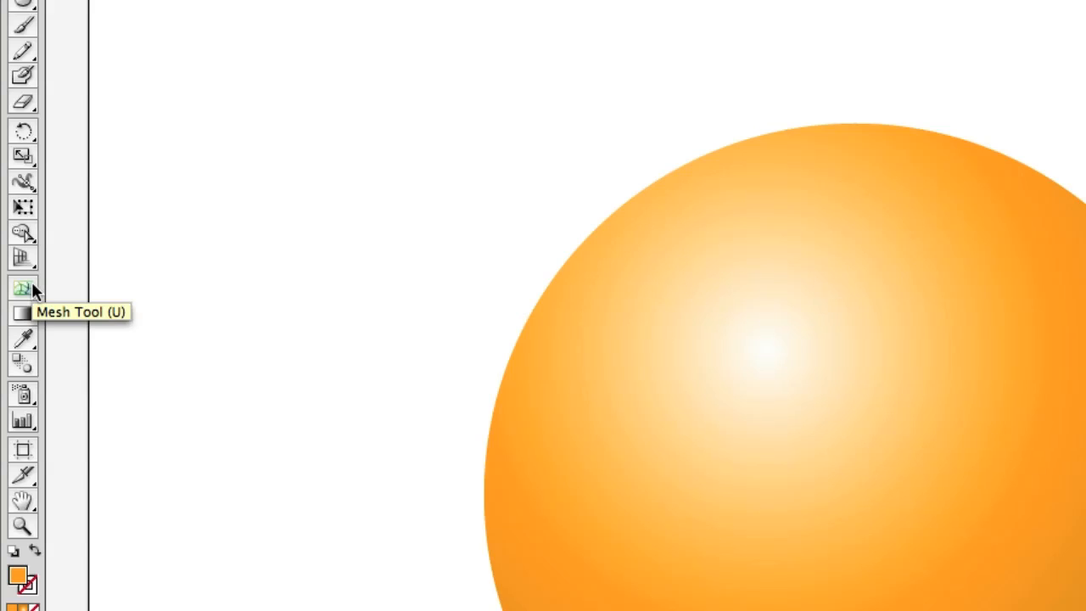
Add gradient mesh points with the Mesh tool at the upper left and lower right inside the flat orange circle
click(23, 290)
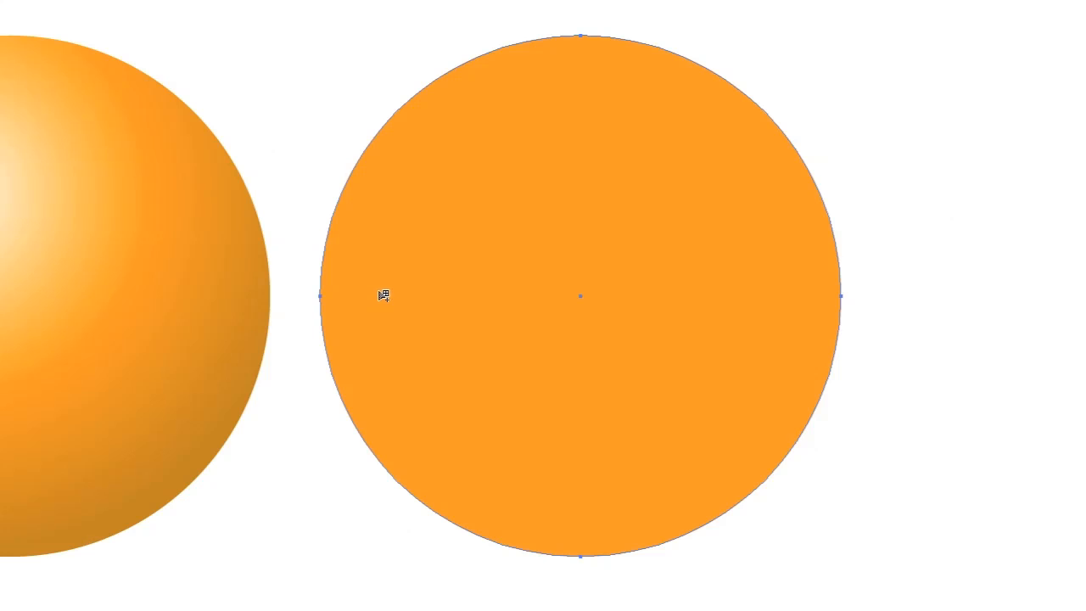
click(482, 131)
click(717, 431)
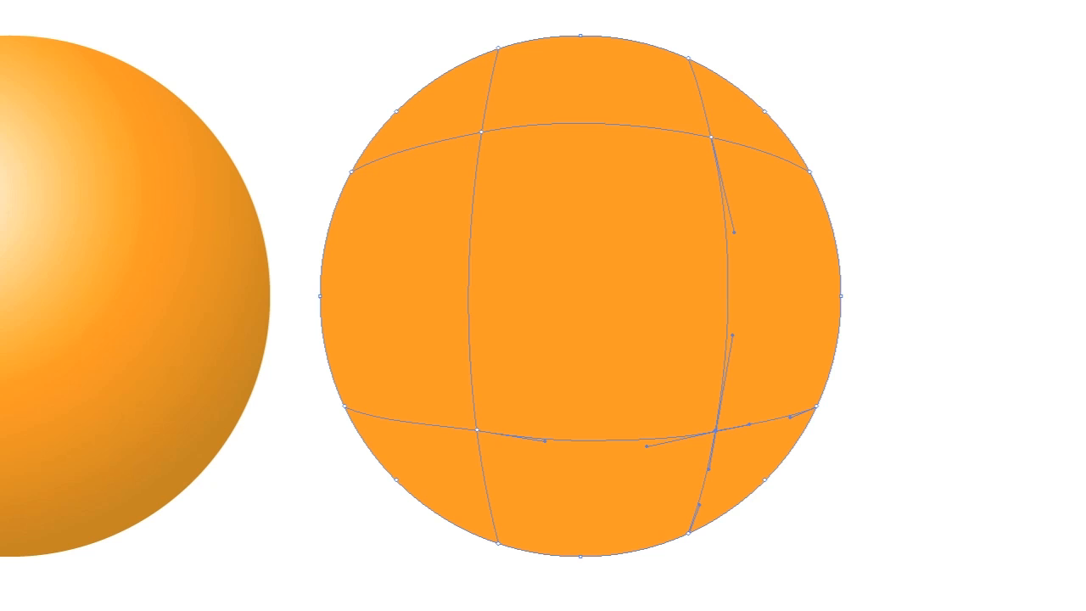
key(v)
key(a)
key(ctrl+shift+a)
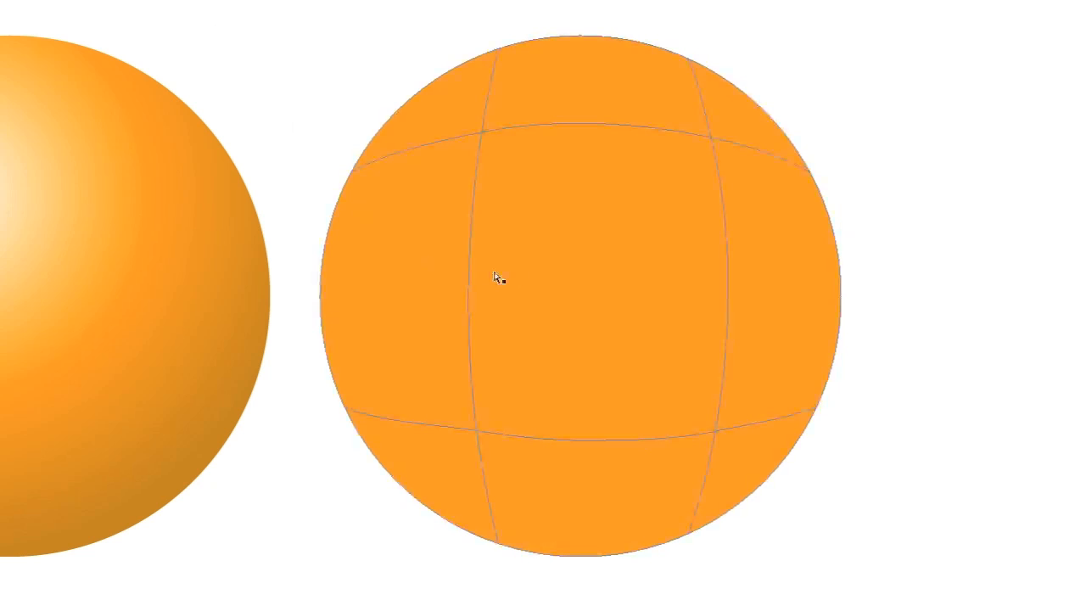
Recolour the right circle's upper-left mesh point to a pale yellow-orange highlight and its lower-right mesh point to a brownish-orange shadow
click(570, 208)
click(407, 19)
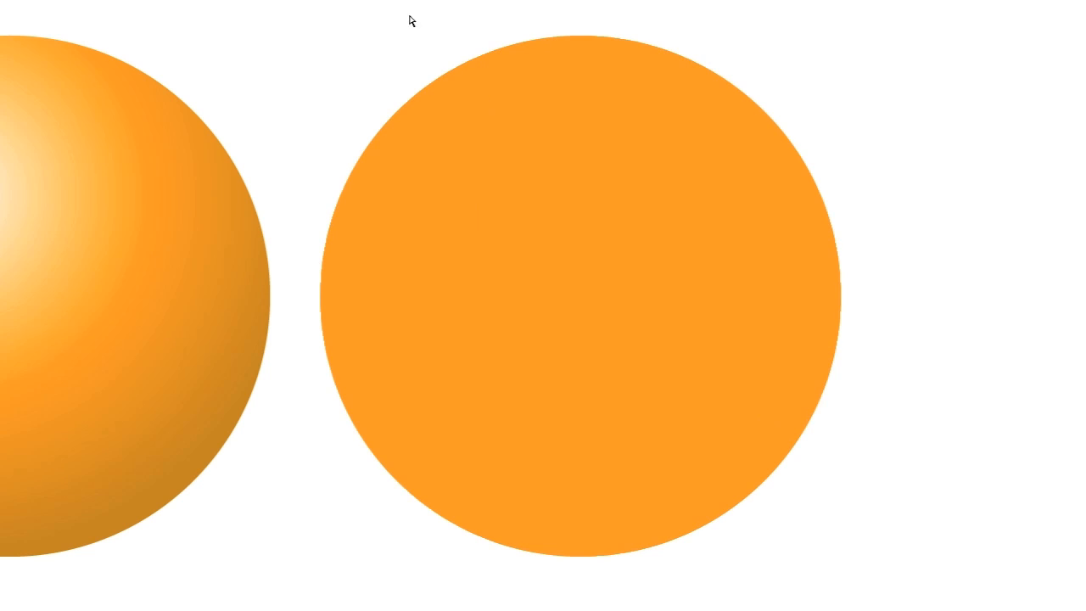
click(484, 136)
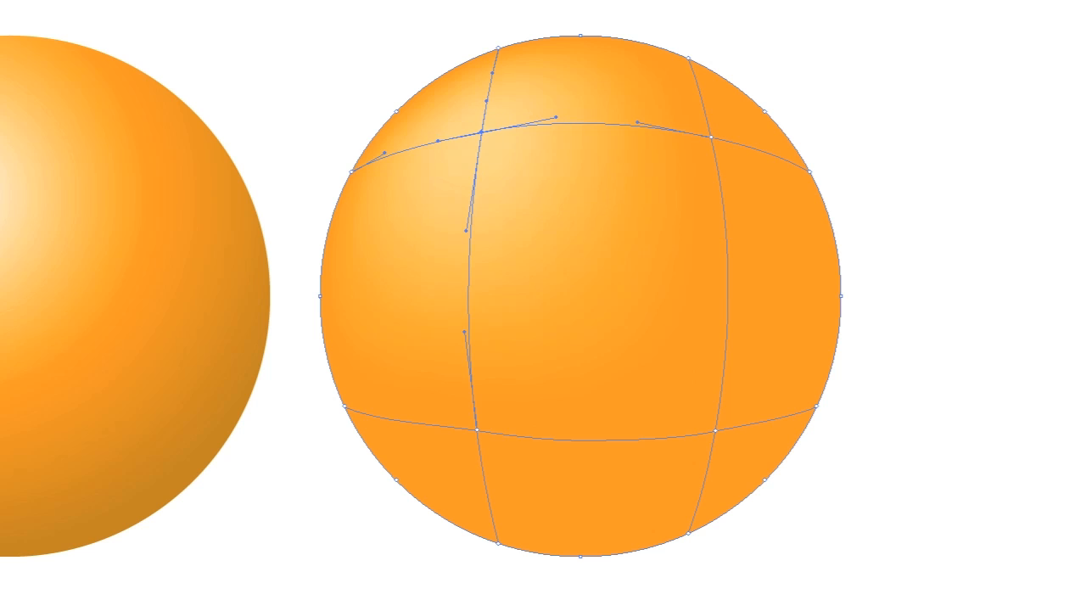
click(714, 431)
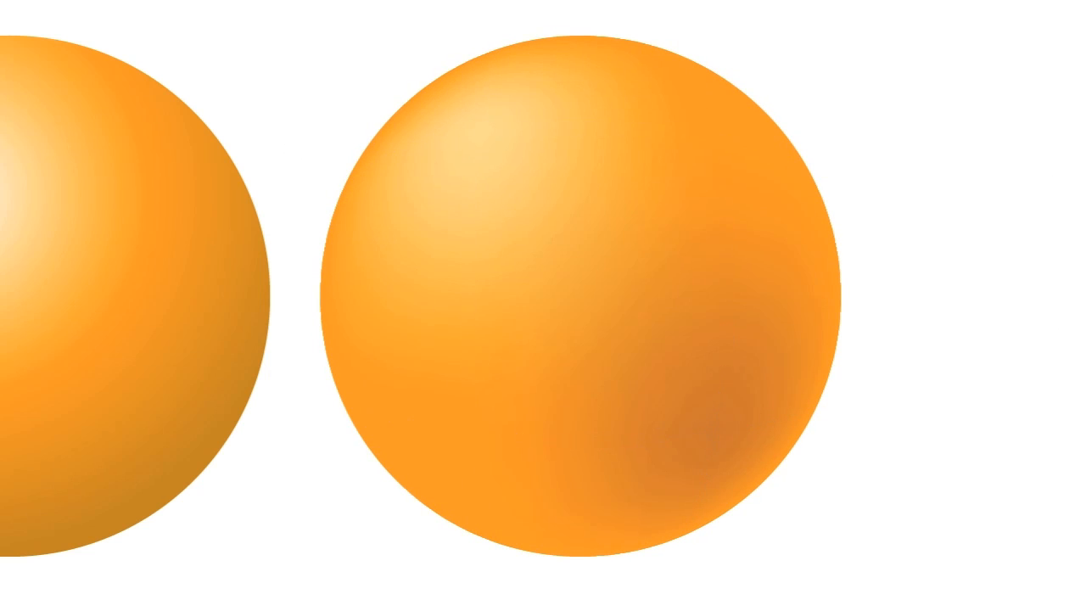
click(497, 472)
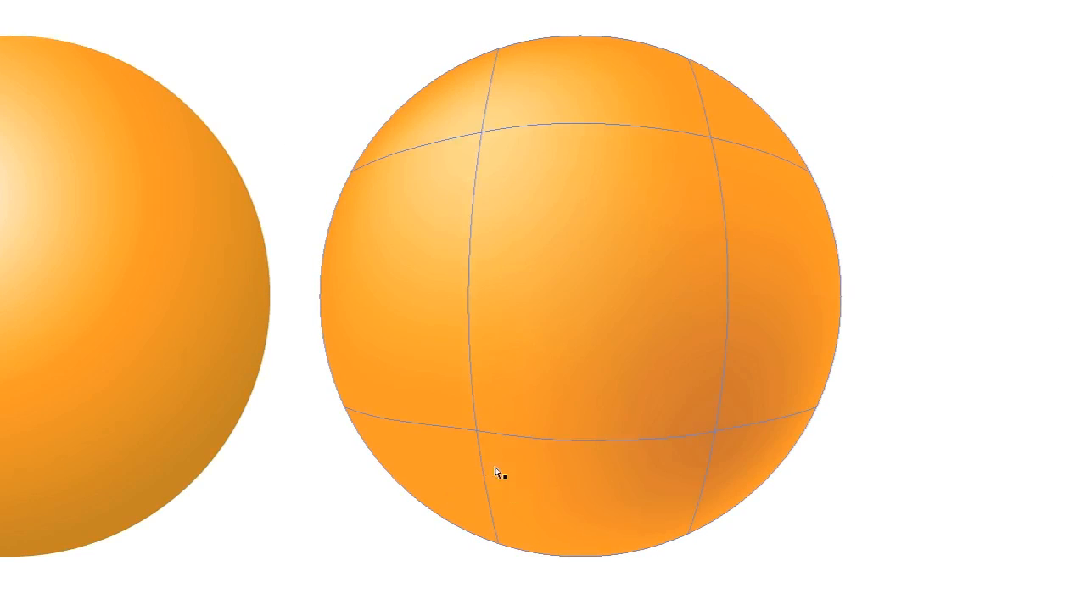